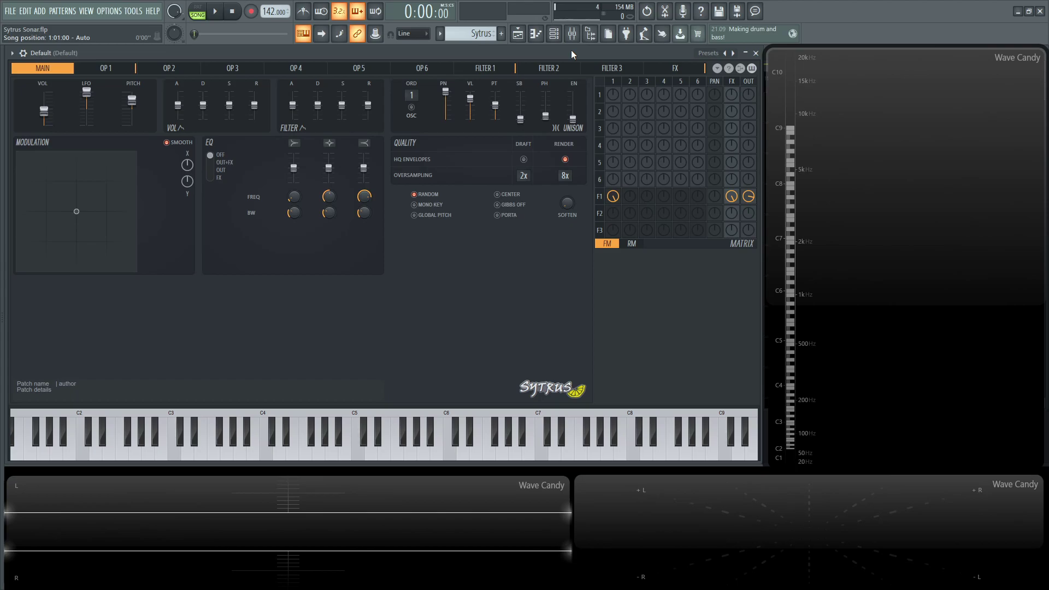
Step: Play and stop the song to hear the default Sytrus patch, then show the mixer
key(space)
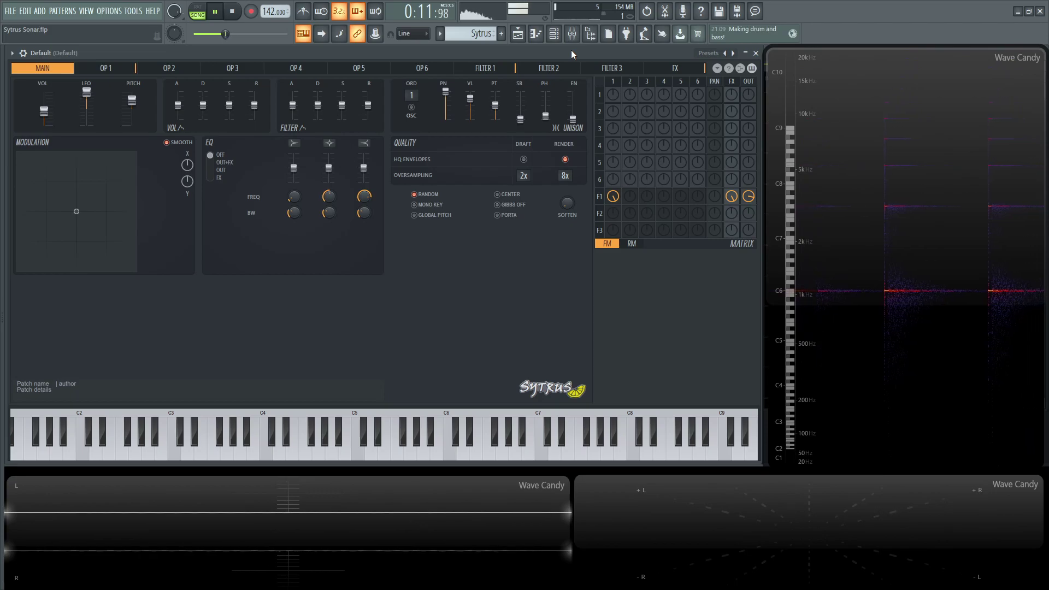
key(space)
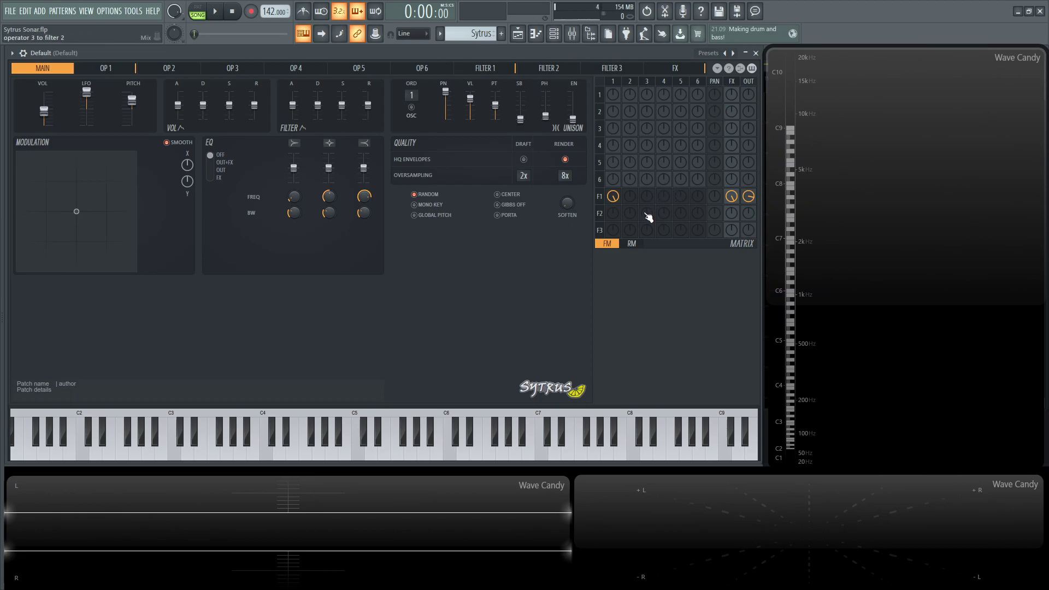
key(F9)
Step: Show the playlist and briefly view the J-Wind SFX Sytrus patch for reference
key(F5)
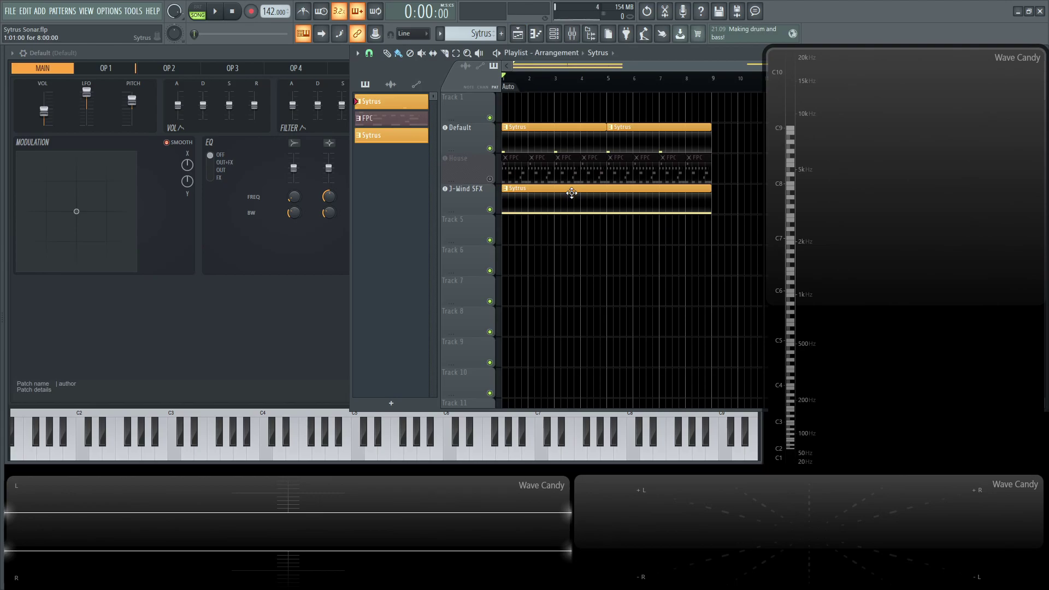
click(473, 198)
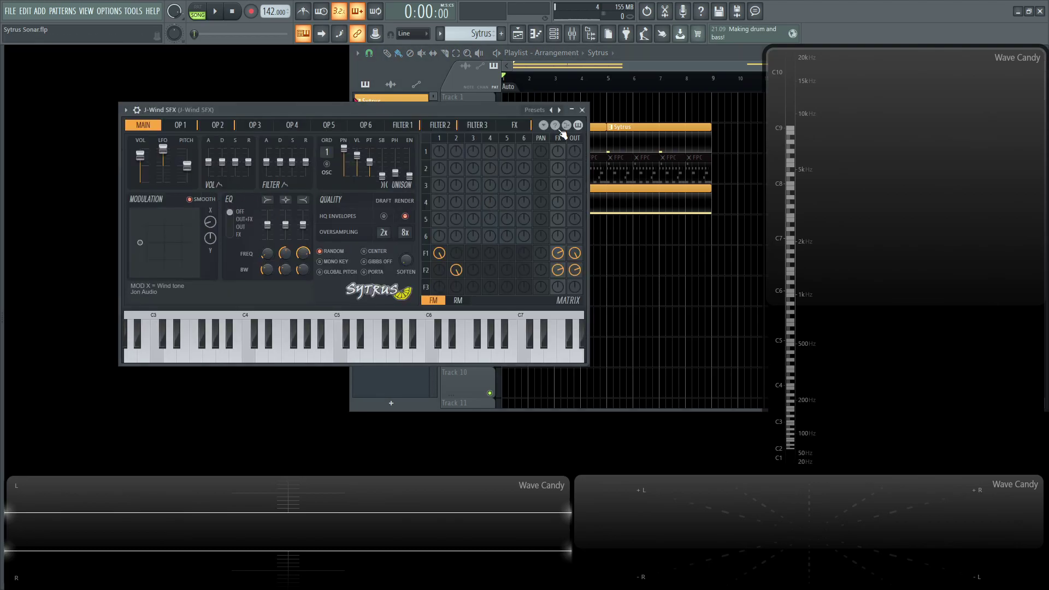
click(583, 110)
Step: Select the Default track and reopen its Sytrus editor
click(572, 33)
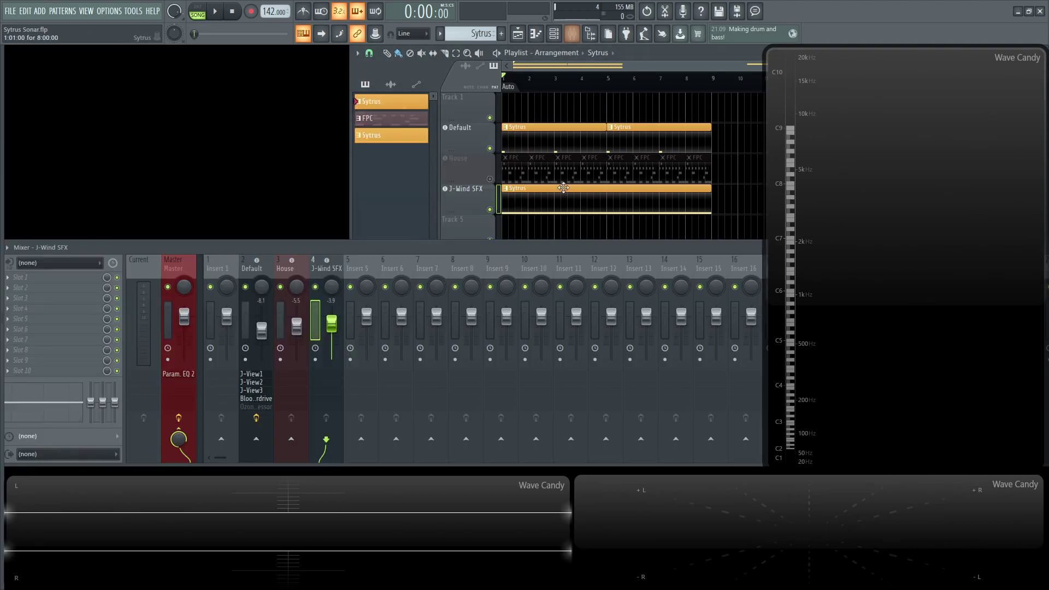
click(518, 33)
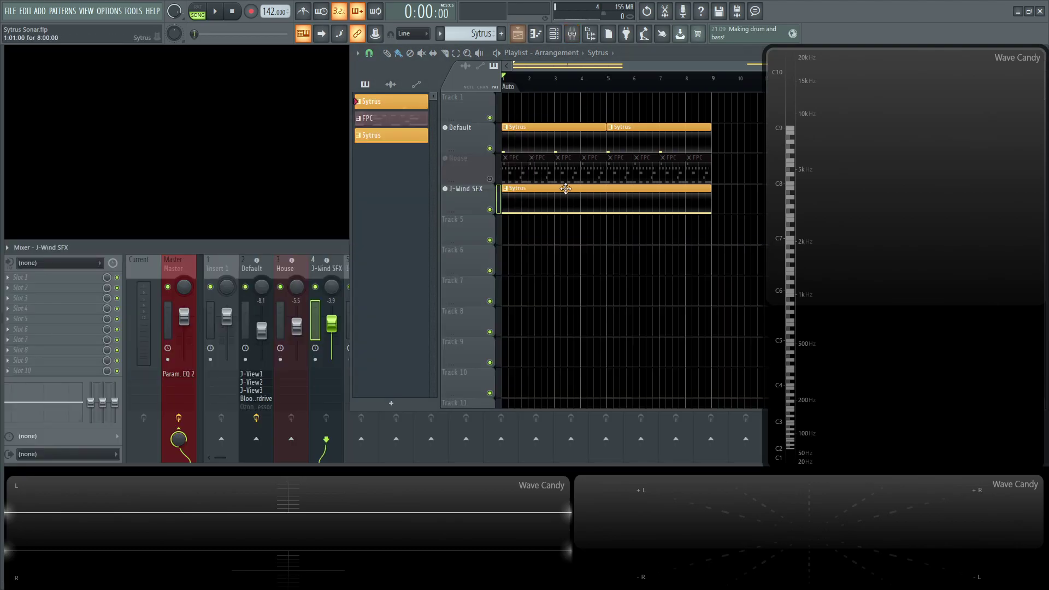
click(468, 129)
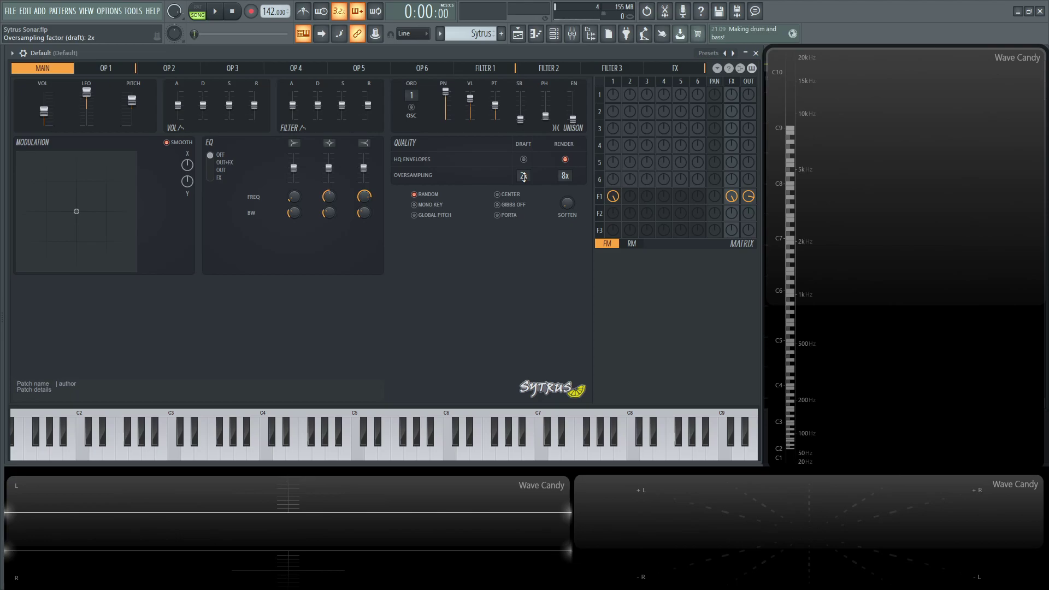
Step: Show Operator 1's page with its triangle waveform and volume envelope
click(115, 70)
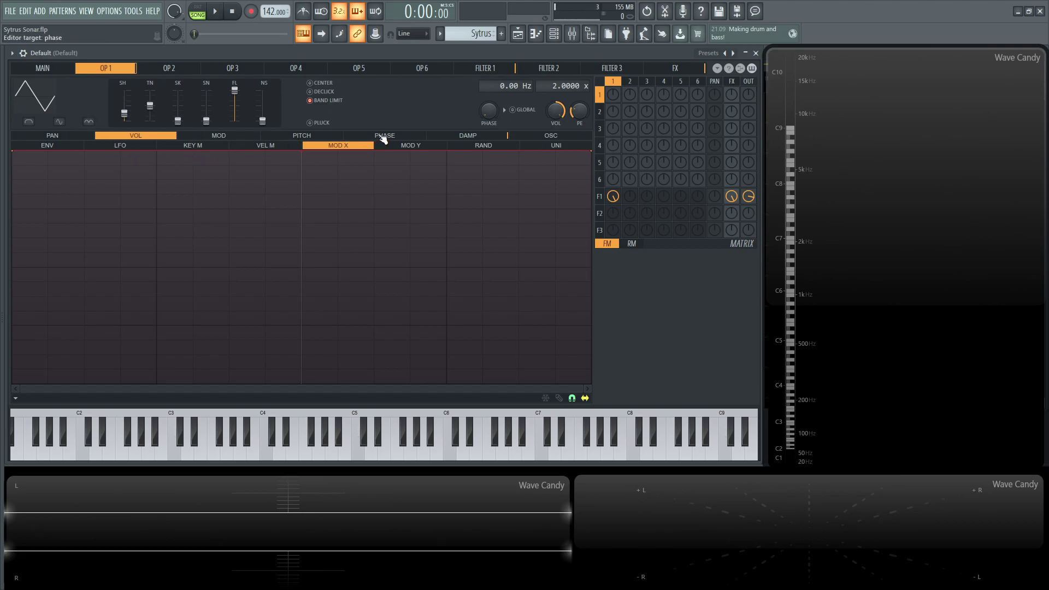
Step: Show Filter 1's volume envelope and raise its waveshaper pre amp to 150%
click(487, 69)
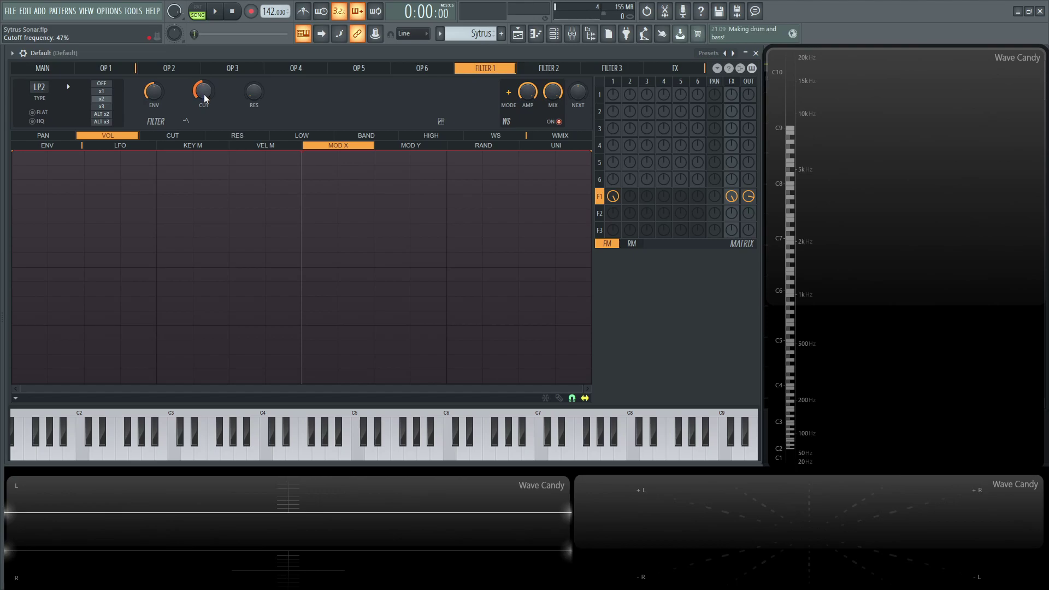
click(73, 146)
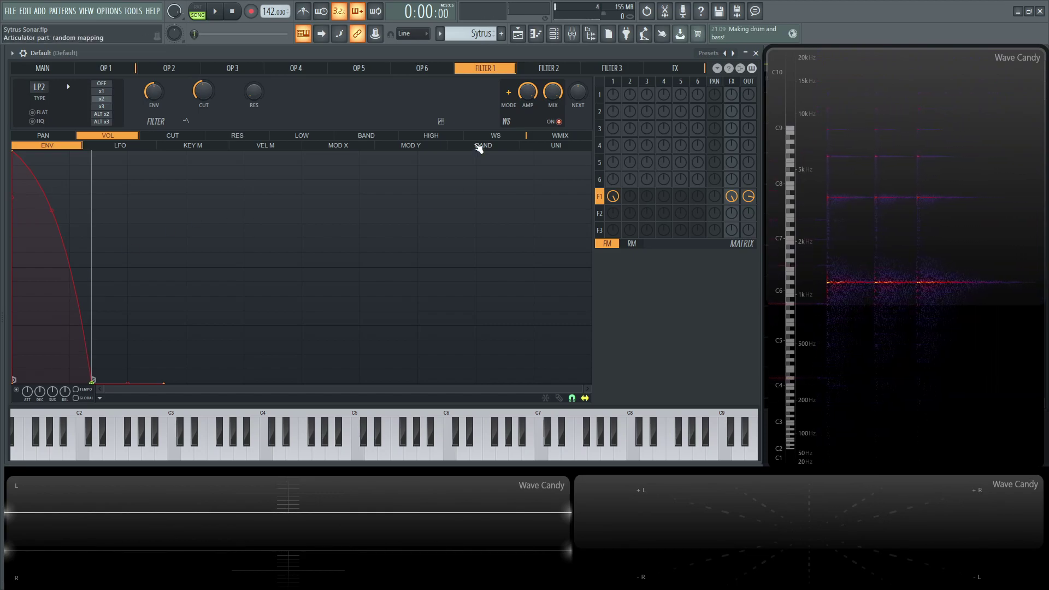
click(494, 136)
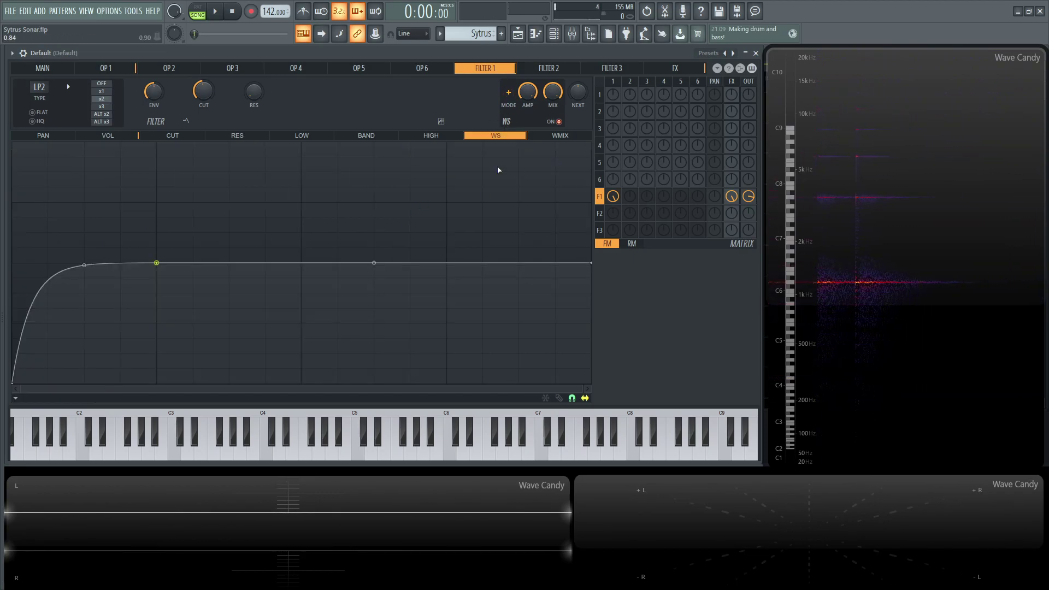
drag(528, 91, 527, 82)
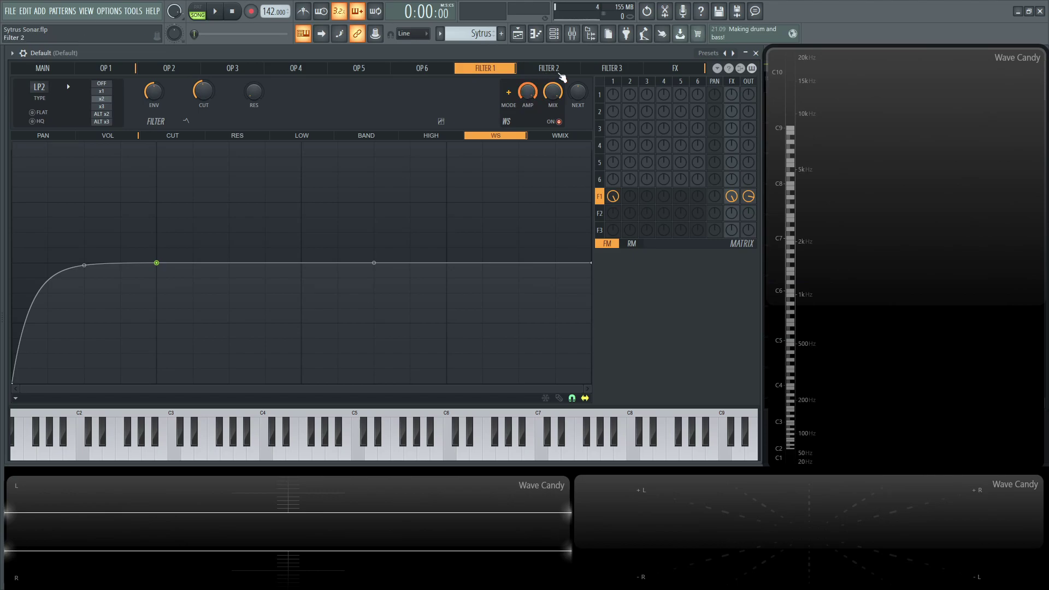
Step: On the FX page, check the Filter 1 routing knob and delay units D1, D2 and D3
click(676, 69)
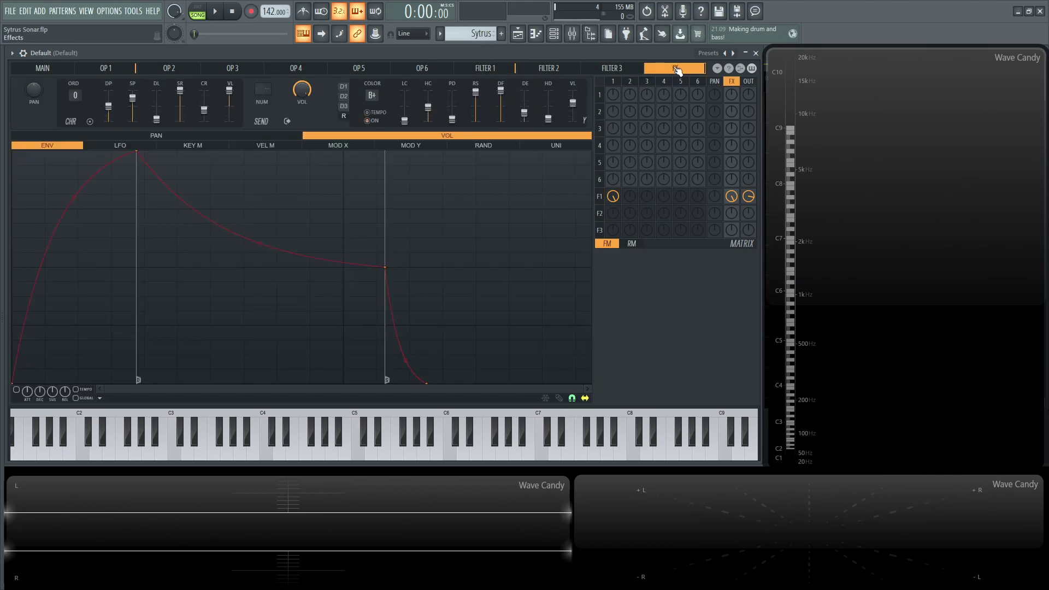
click(738, 201)
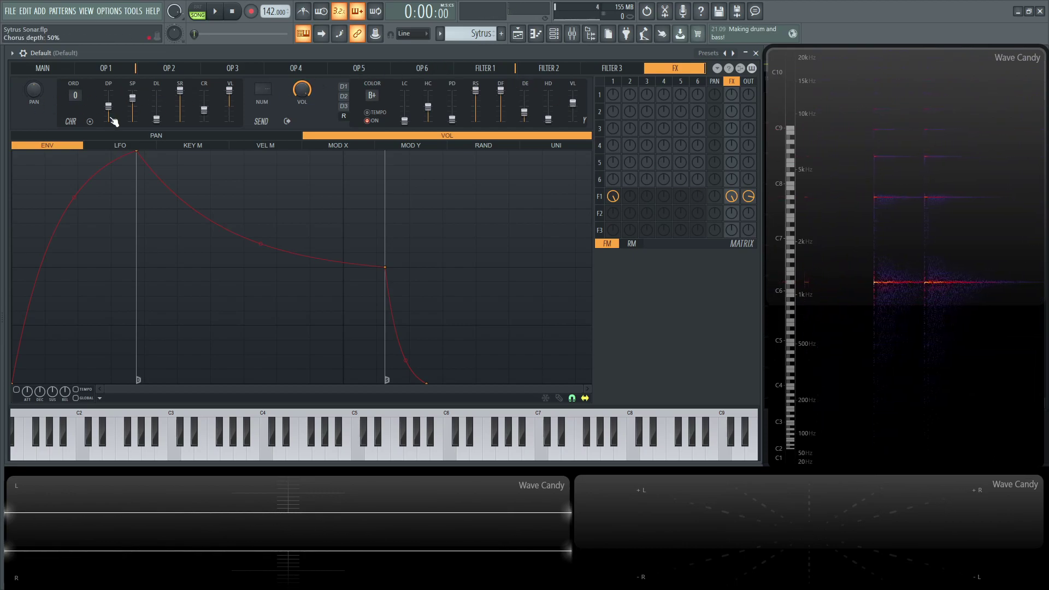
click(343, 86)
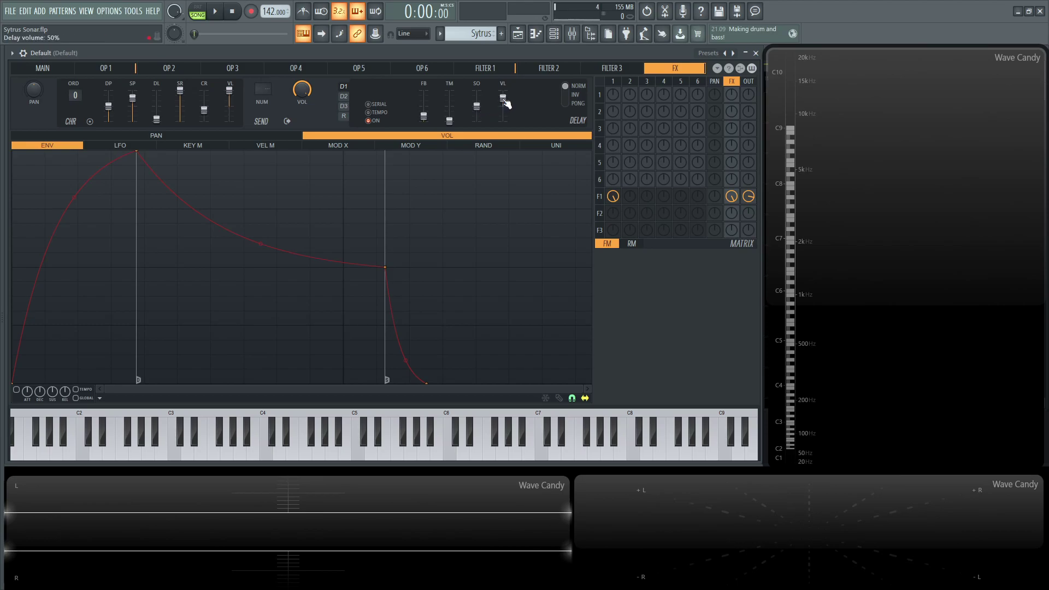
click(344, 97)
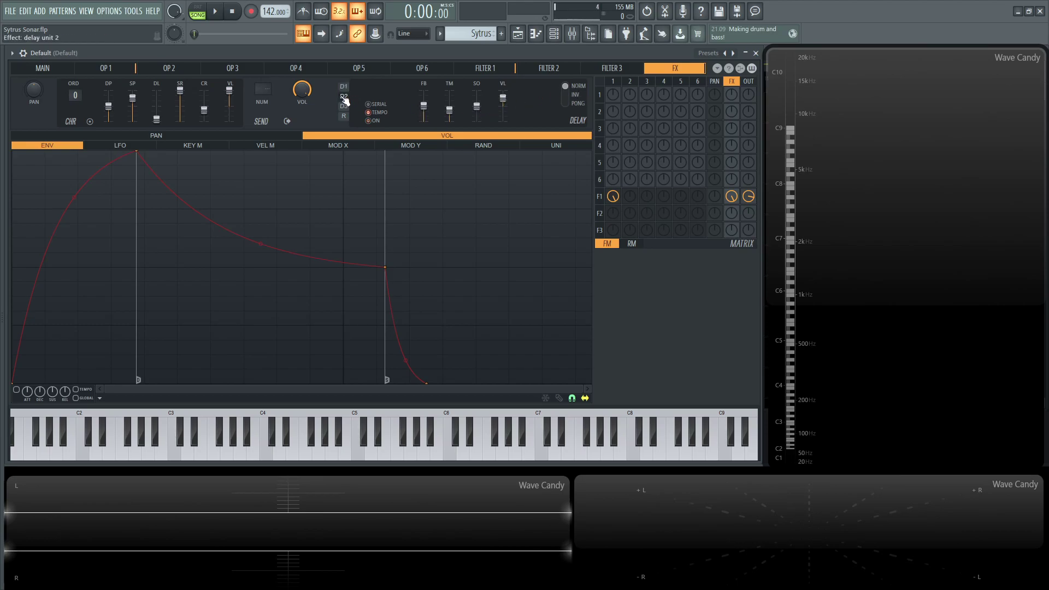
click(345, 107)
Step: Set the reverb to highcut 10.6kHz, room size 99, damping 2.0kHz and wet 20%
click(346, 116)
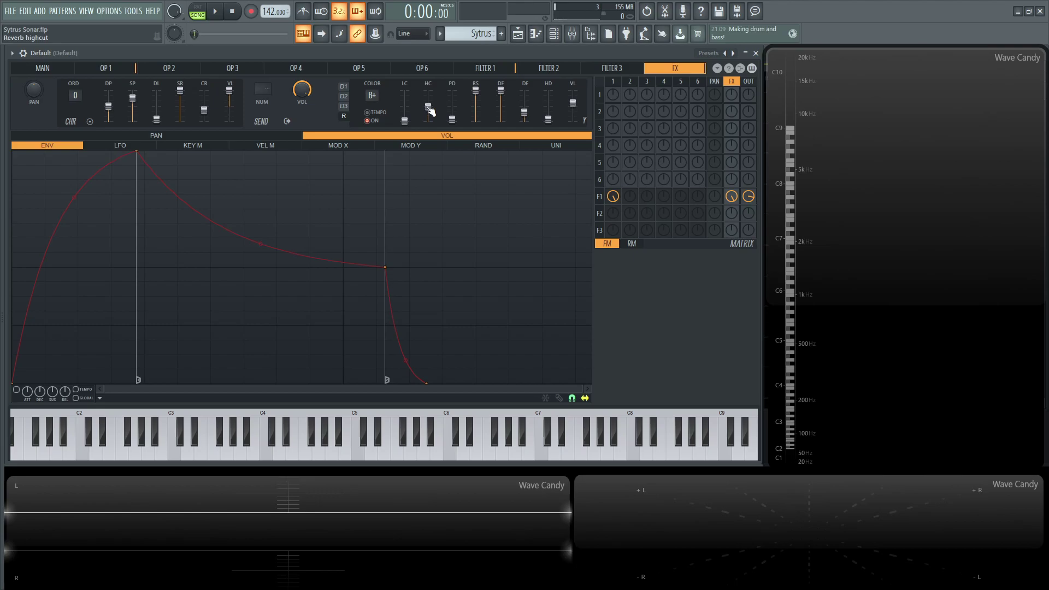
drag(429, 109, 429, 110)
drag(475, 90, 475, 86)
click(548, 119)
click(572, 103)
Step: Play the song briefly to hear the reverb, then return to the playlist
key(space)
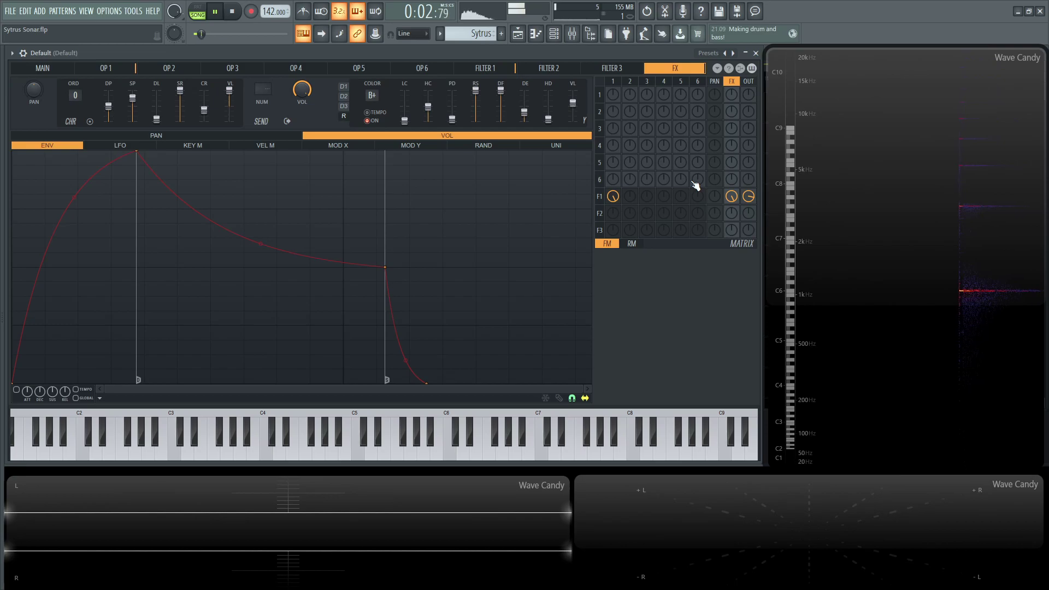
key(space)
key(F5)
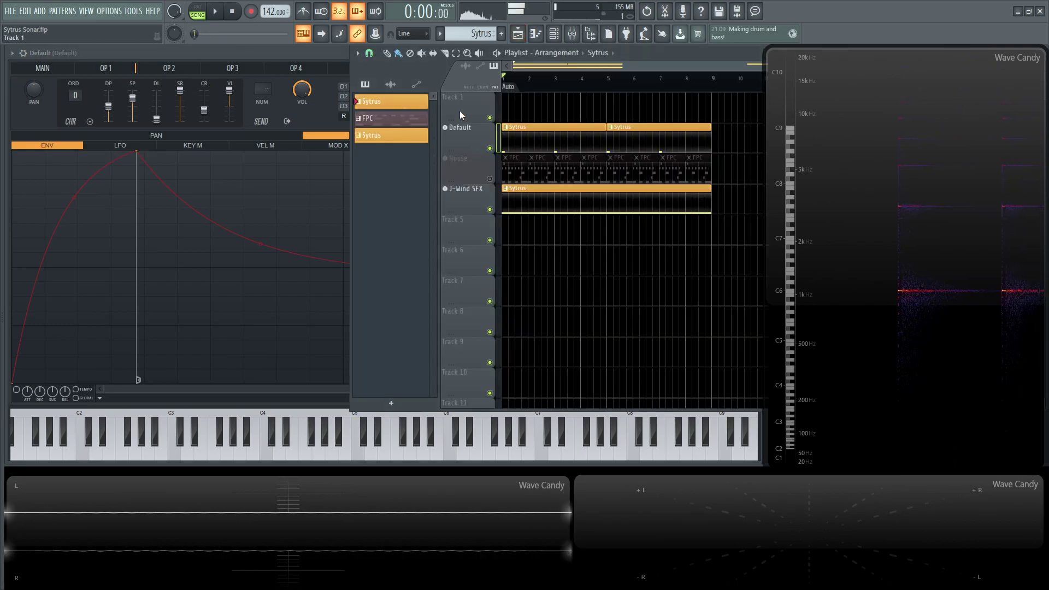
Step: Play the song with J-Wind SFX muted, then unmuted, and show the mixer
click(490, 209)
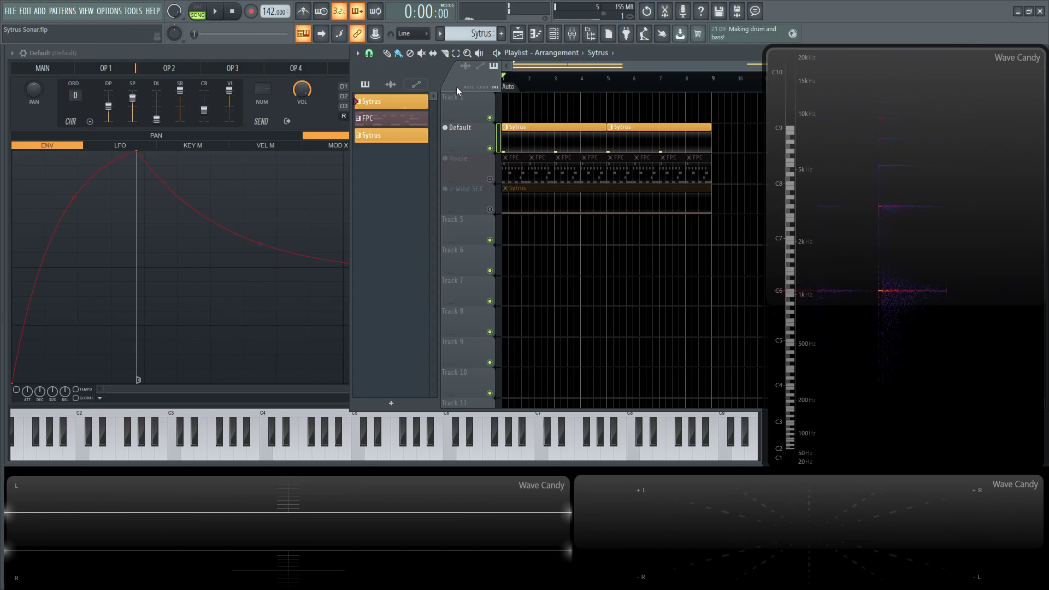
key(space)
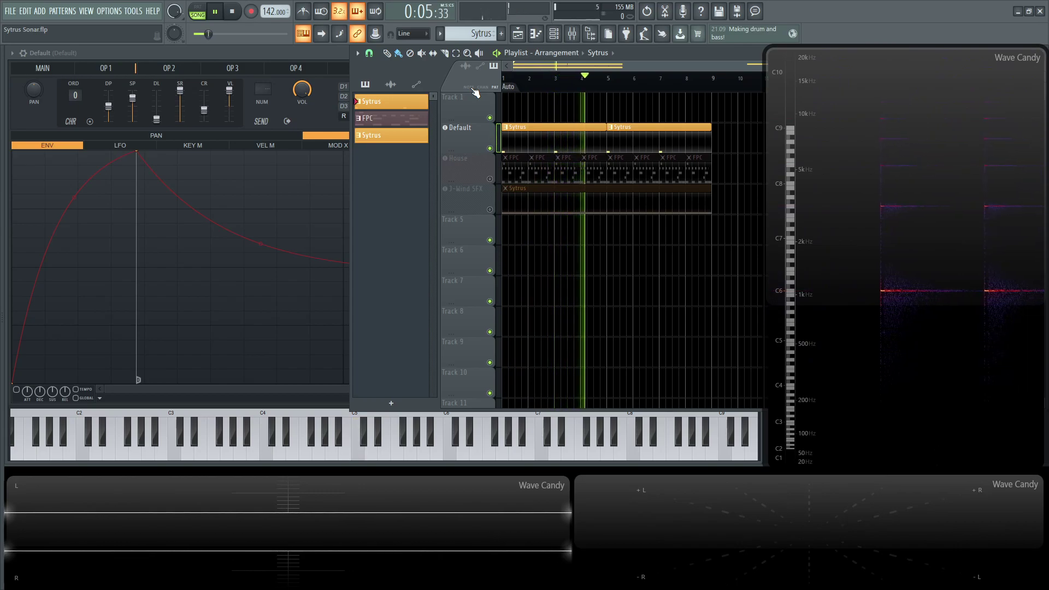
click(490, 210)
key(space)
key(space)
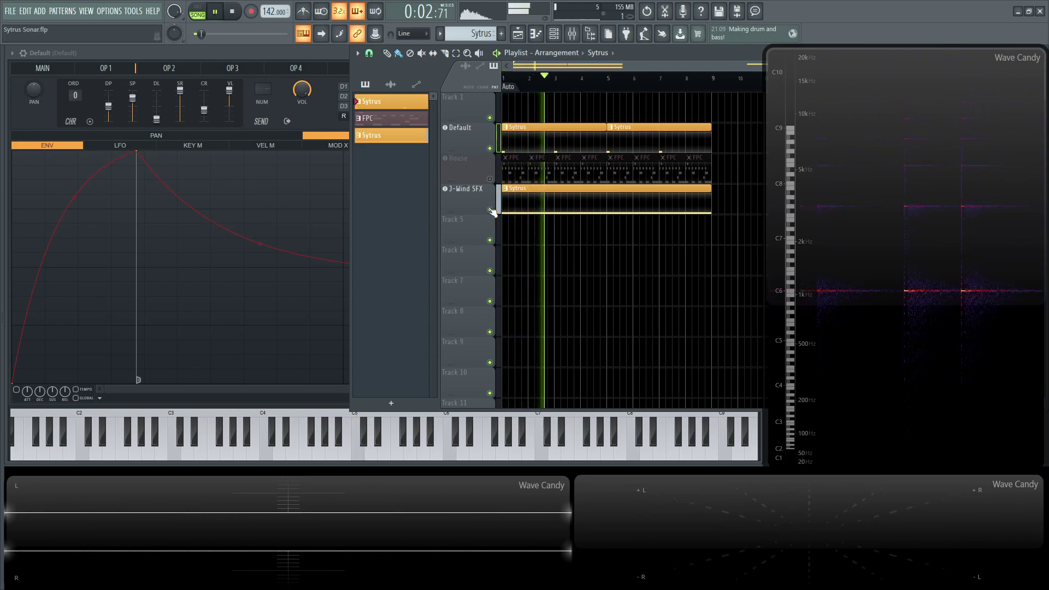
key(space)
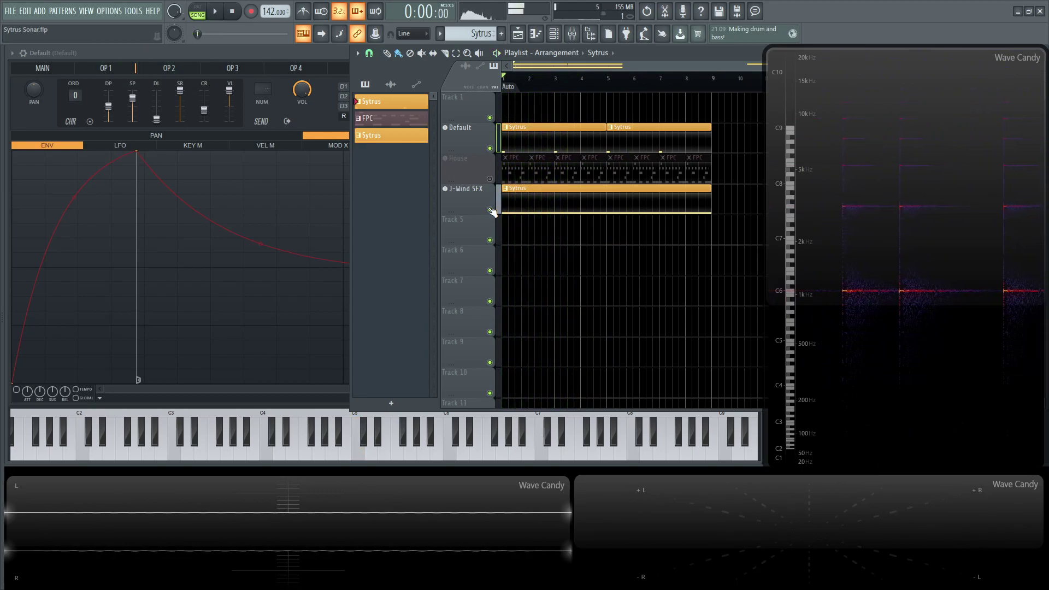
key(F9)
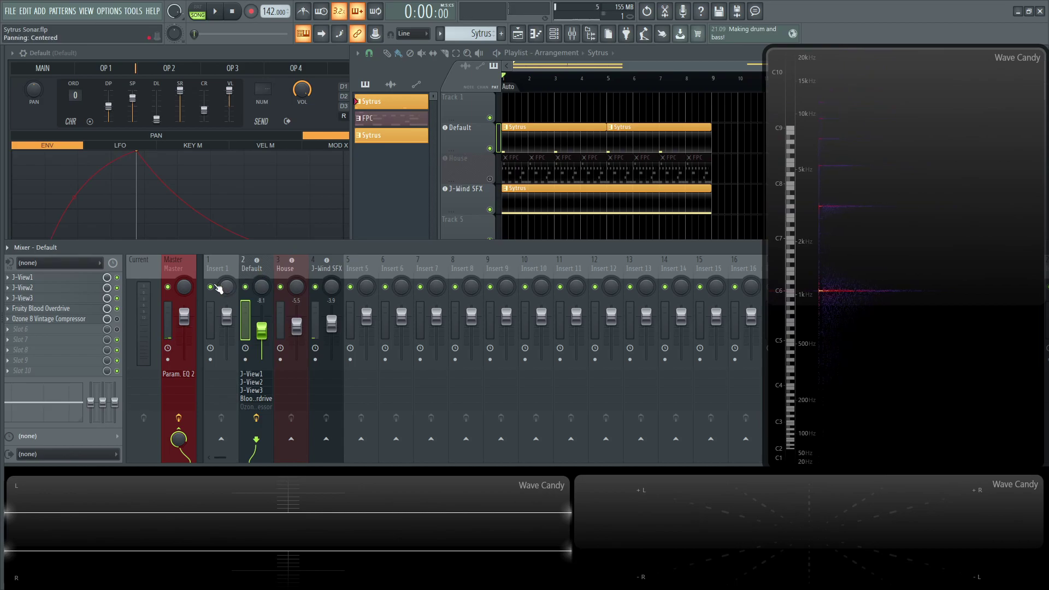
Step: Open the Default insert's Fruity Blood Overdrive and play the song to hear it
click(76, 309)
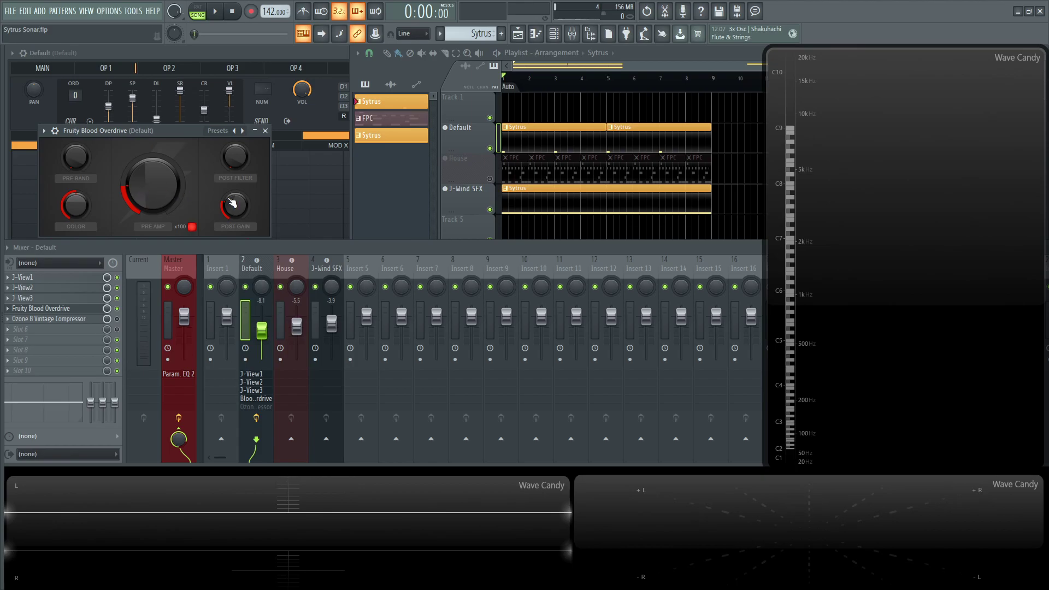
key(space)
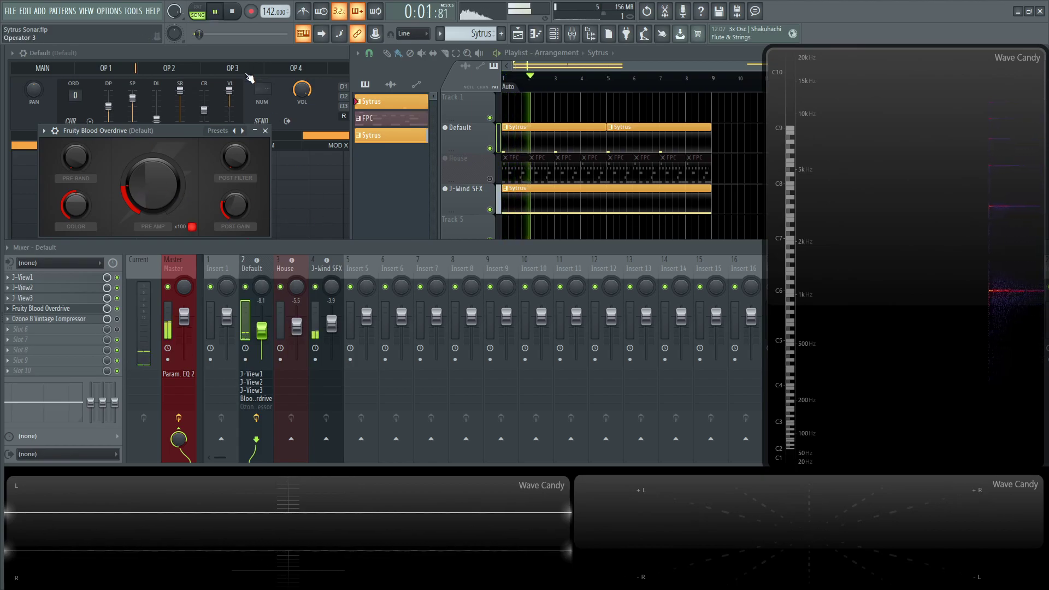
click(265, 131)
click(304, 51)
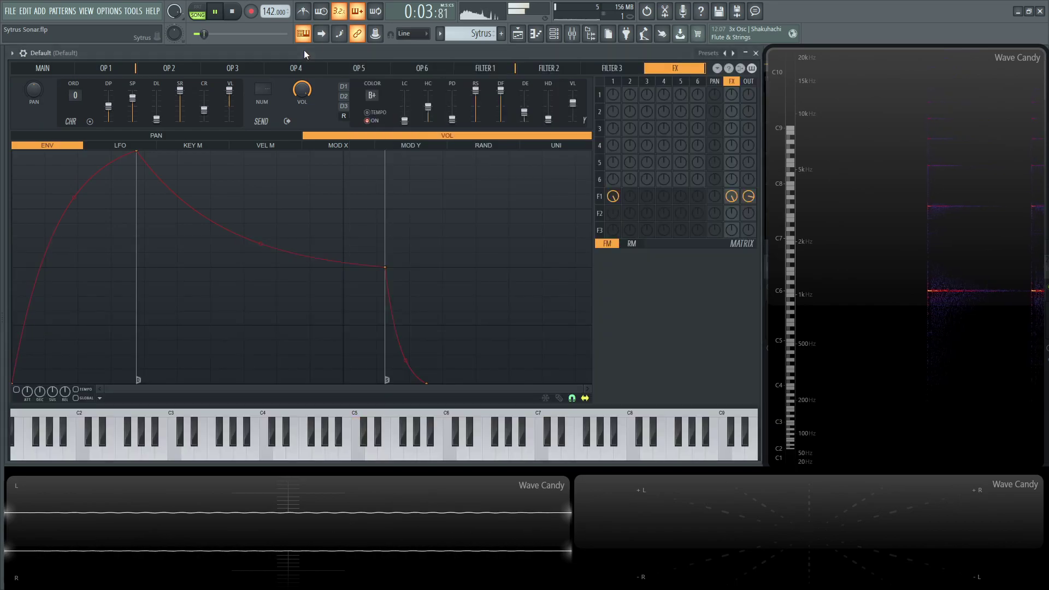
key(space)
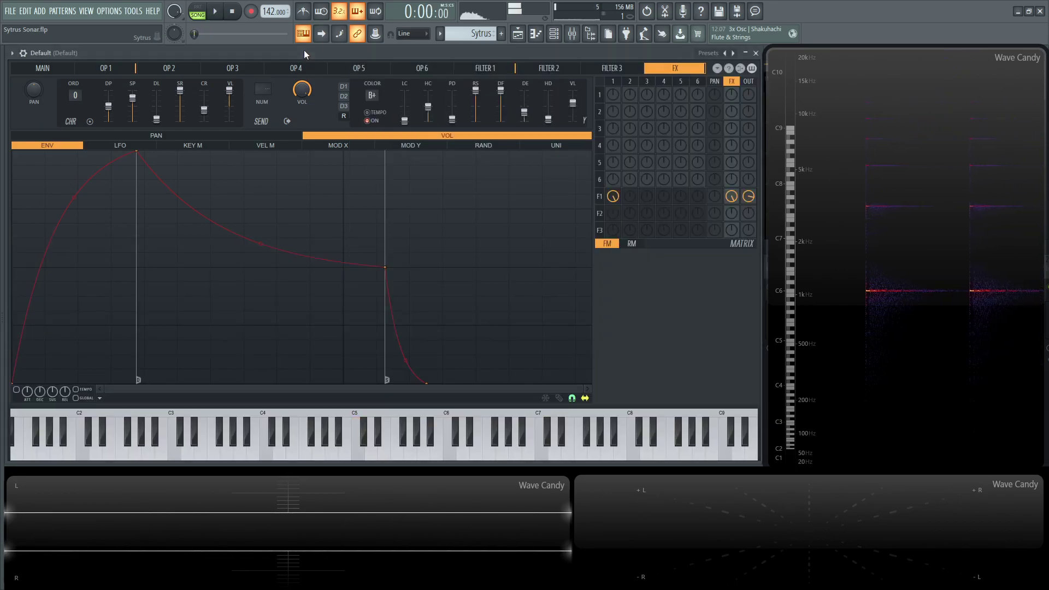